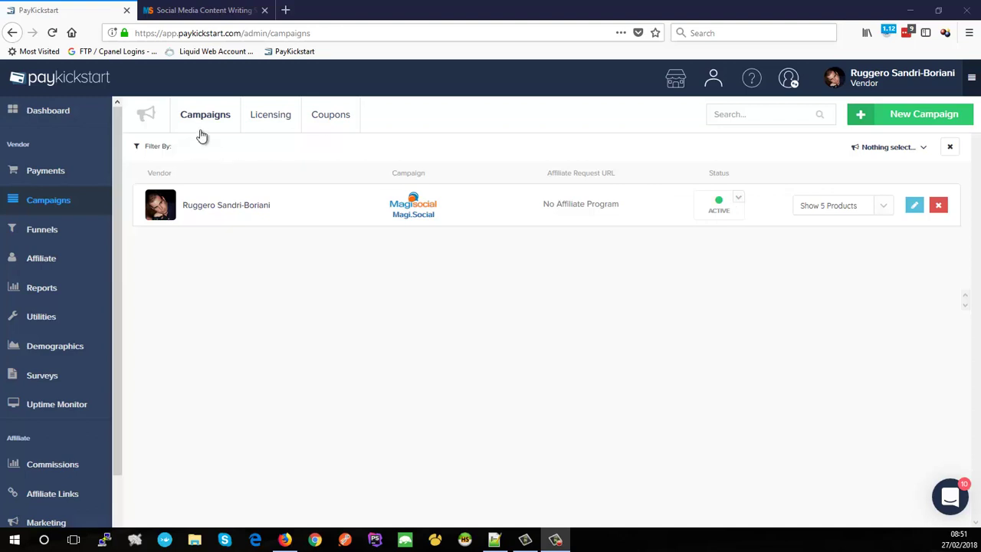
Step: Set the Magi.Social campaign's status to Test Mode and open the Magi.Social Default Funnel for editing
{"action": "left_click", "coordinate": [738, 201]}
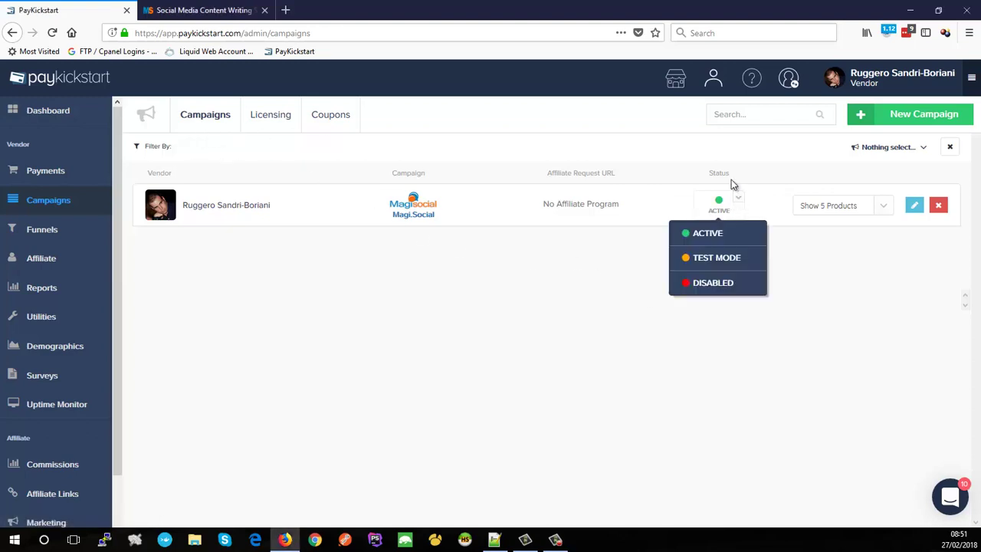
{"action": "left_click", "coordinate": [708, 259]}
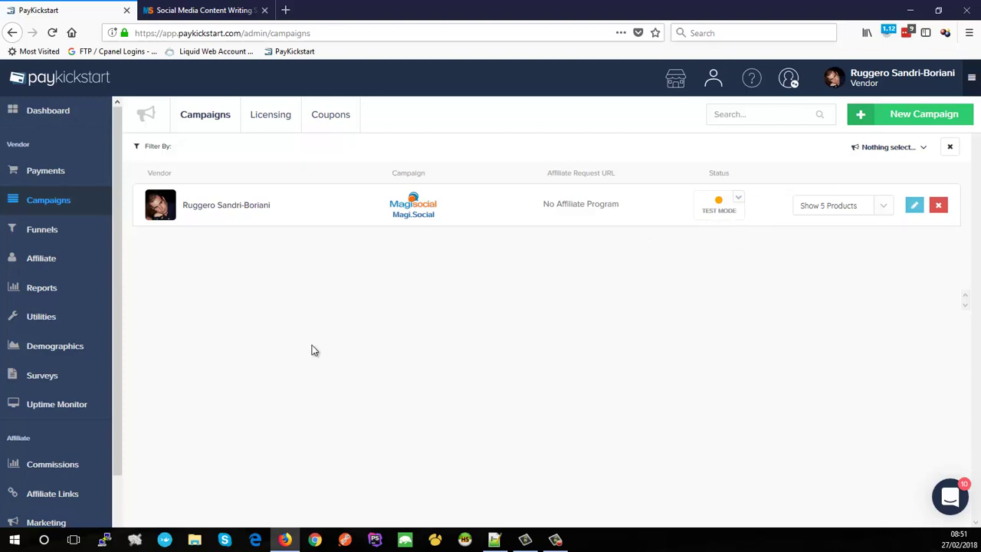
{"action": "left_click", "coordinate": [61, 241]}
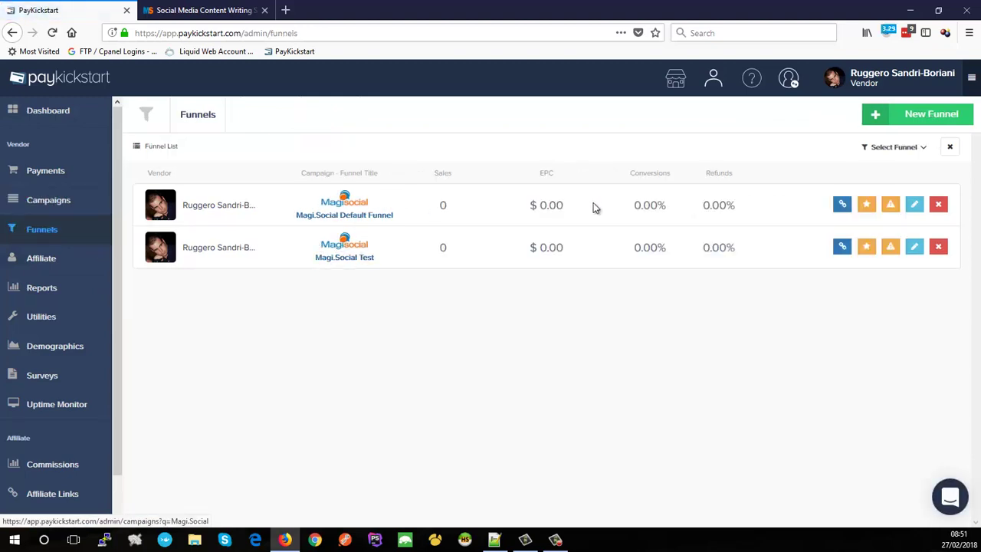
{"action": "left_click", "coordinate": [915, 206]}
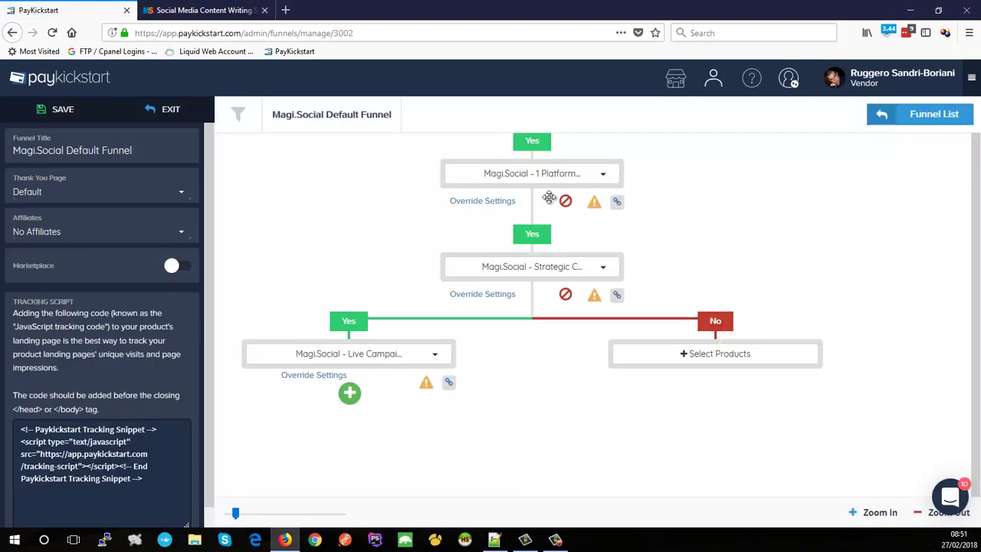
Step: Examine the products selected for the funnel's first step, leaving the selection unsaved
{"action": "left_click_drag", "start_coordinate": [393, 198], "coordinate": [441, 240]}
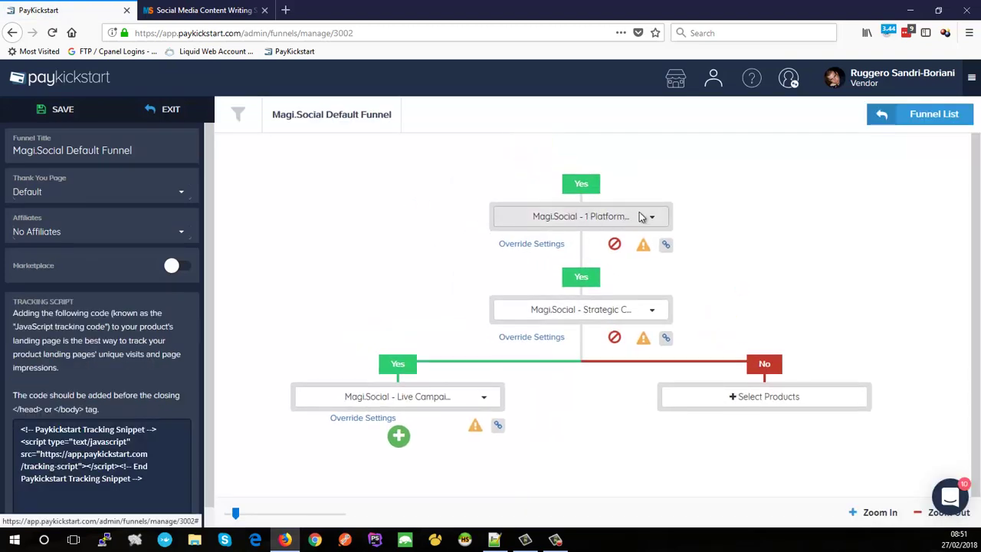
{"action": "left_click", "coordinate": [642, 216]}
{"action": "left_click", "coordinate": [483, 289]}
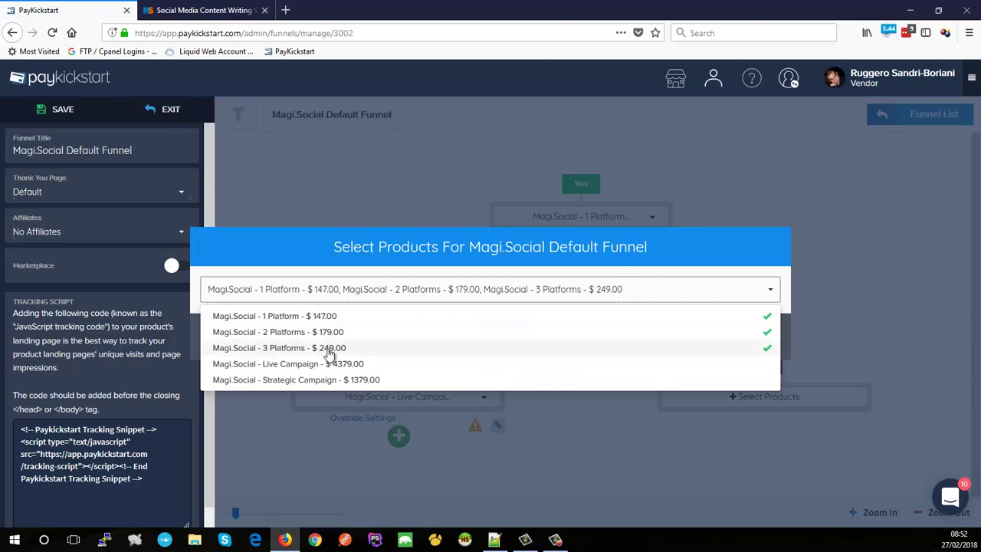
{"action": "left_click", "coordinate": [700, 250]}
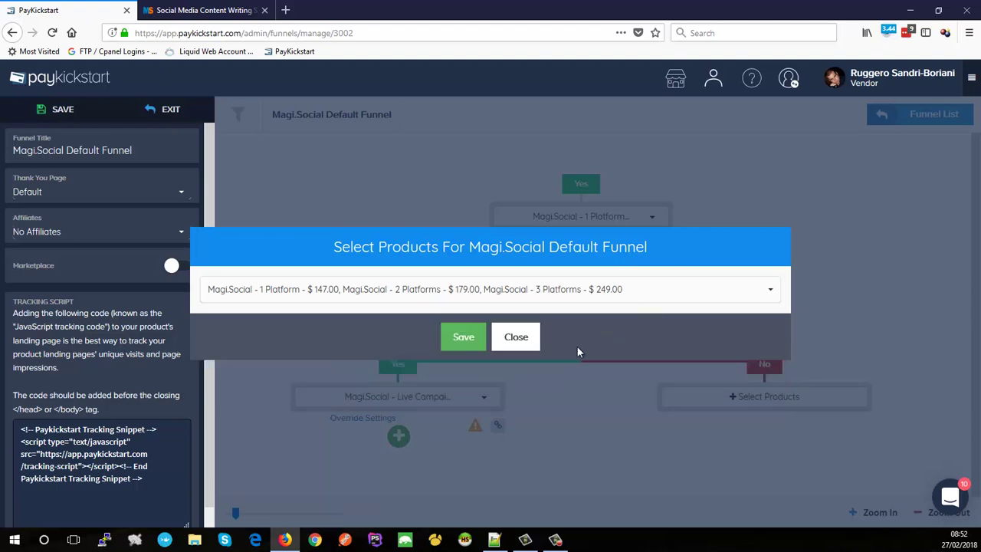
{"action": "left_click", "coordinate": [507, 337]}
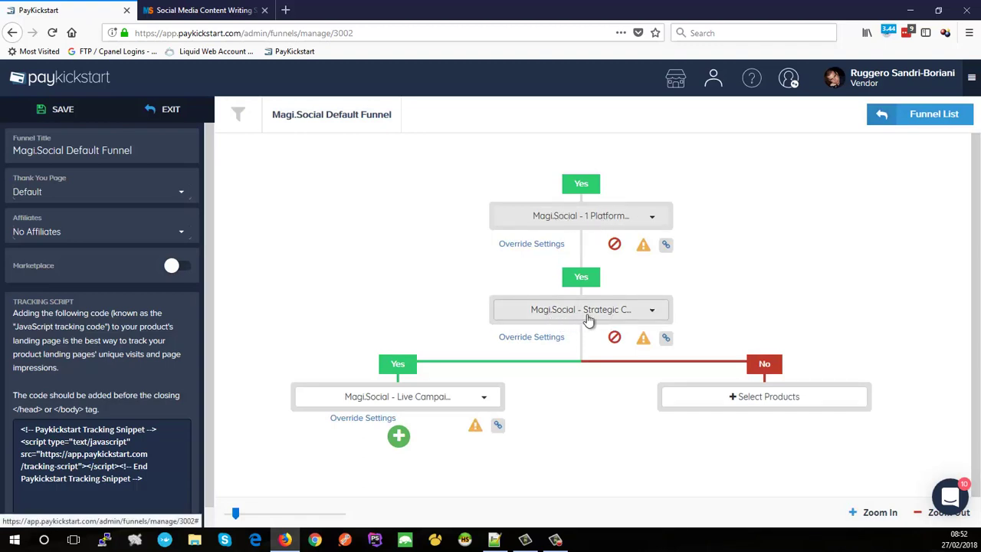
Step: Examine the products assigned to the Strategic Campaign upsell and to the Live Campaign step on its Yes branch
{"action": "left_click", "coordinate": [637, 318]}
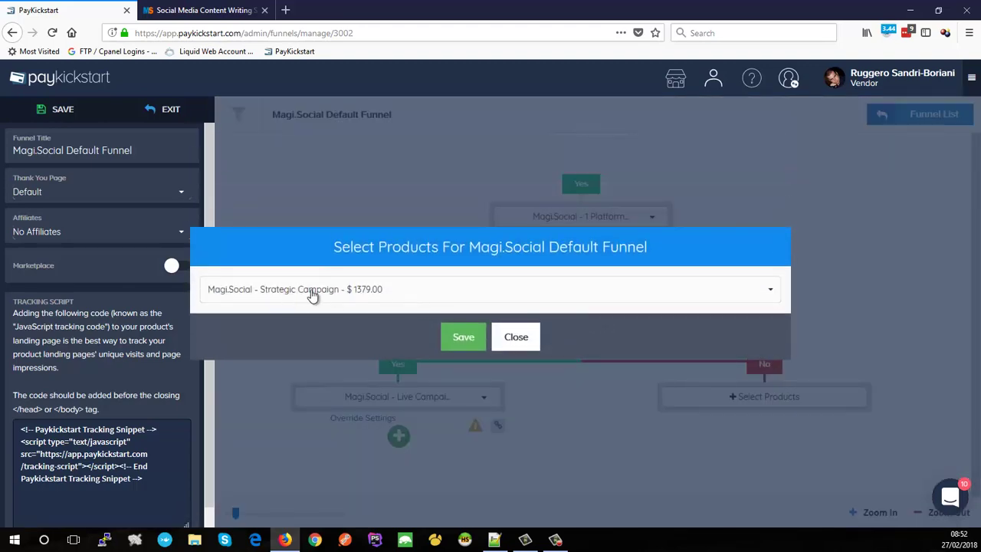
{"action": "left_click", "coordinate": [518, 338]}
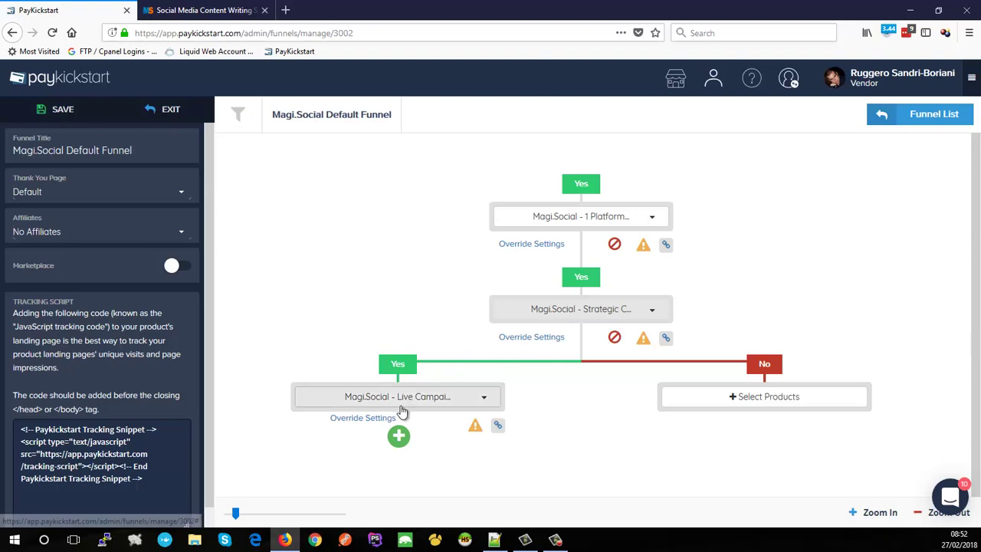
{"action": "left_click", "coordinate": [455, 400]}
{"action": "left_click", "coordinate": [279, 293]}
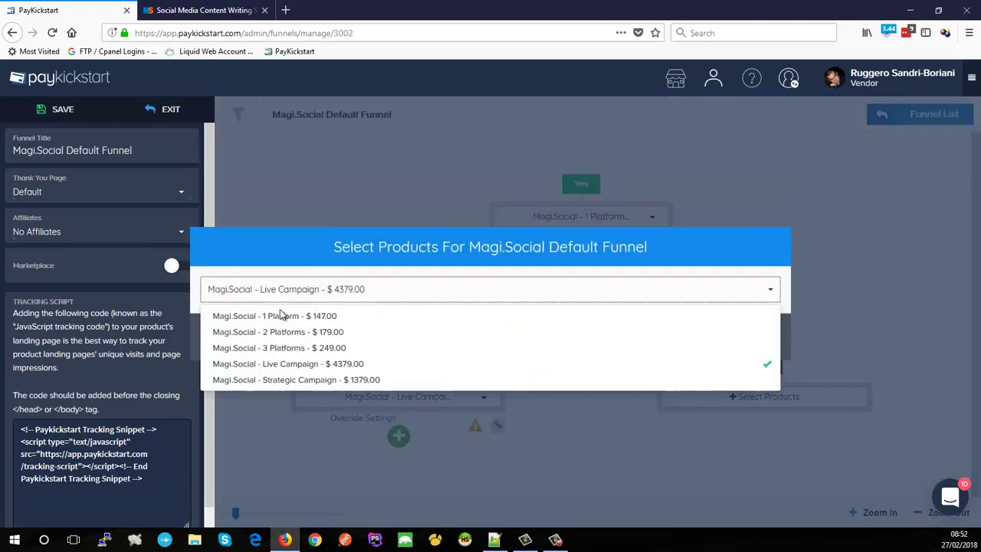
{"action": "left_click", "coordinate": [408, 253]}
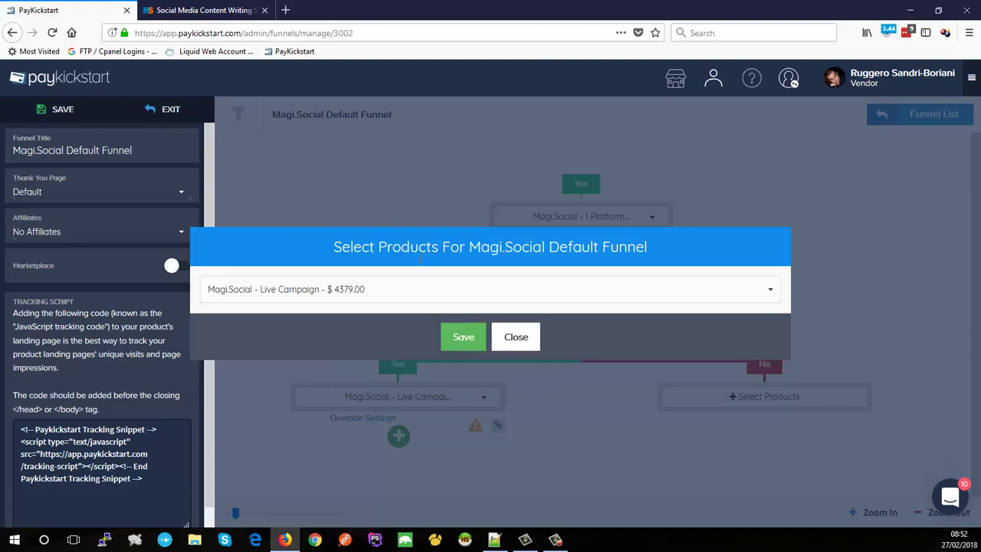
{"action": "left_click", "coordinate": [516, 338]}
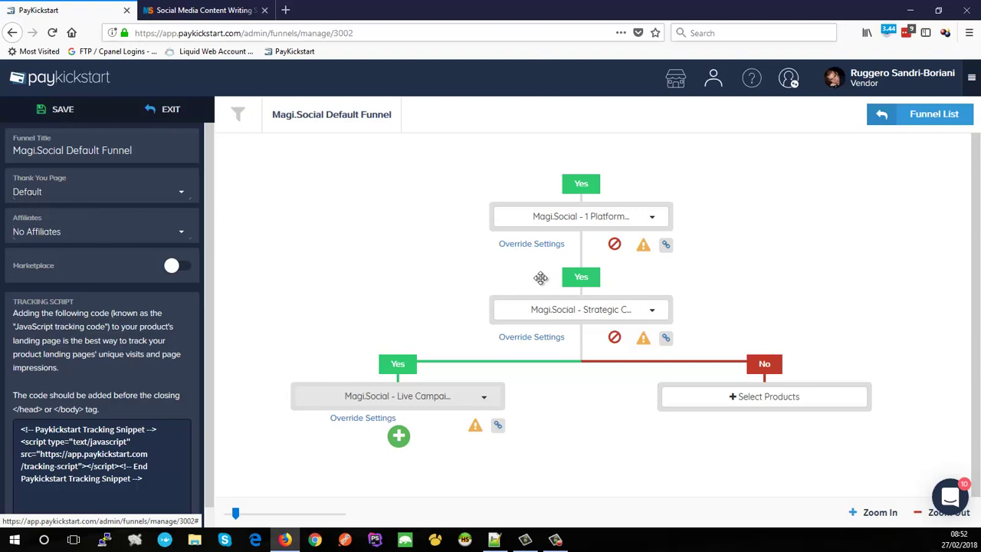
Step: Check the first funnel step's checkout URLs and open the 1 Platform order form from the Magisocial content writing service page
{"action": "left_click", "coordinate": [667, 246]}
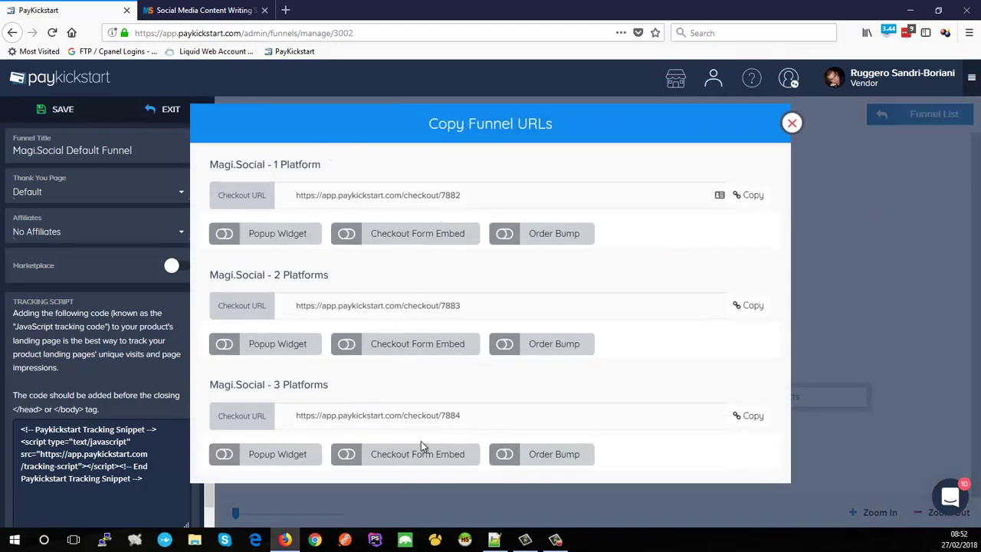
{"action": "left_click", "coordinate": [791, 123]}
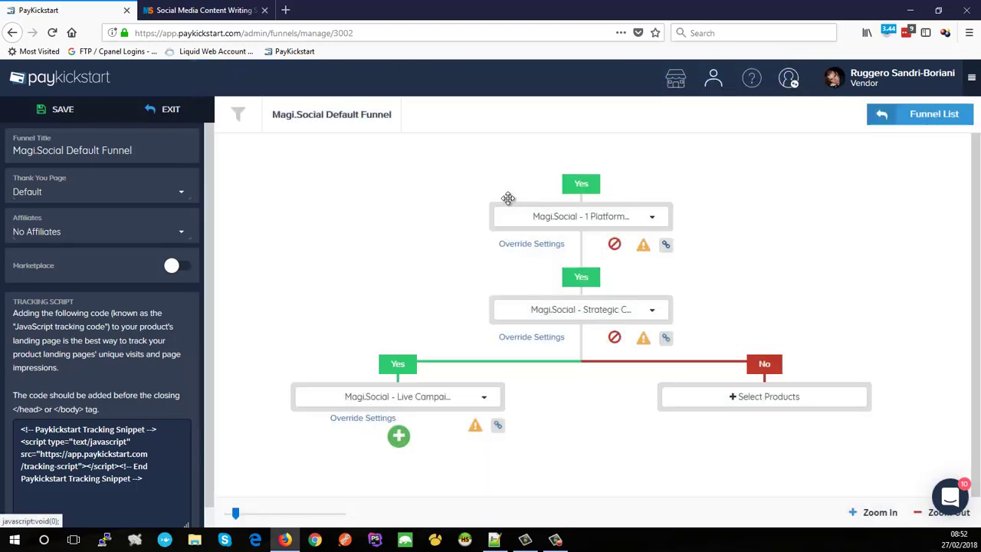
{"action": "left_click", "coordinate": [219, 11]}
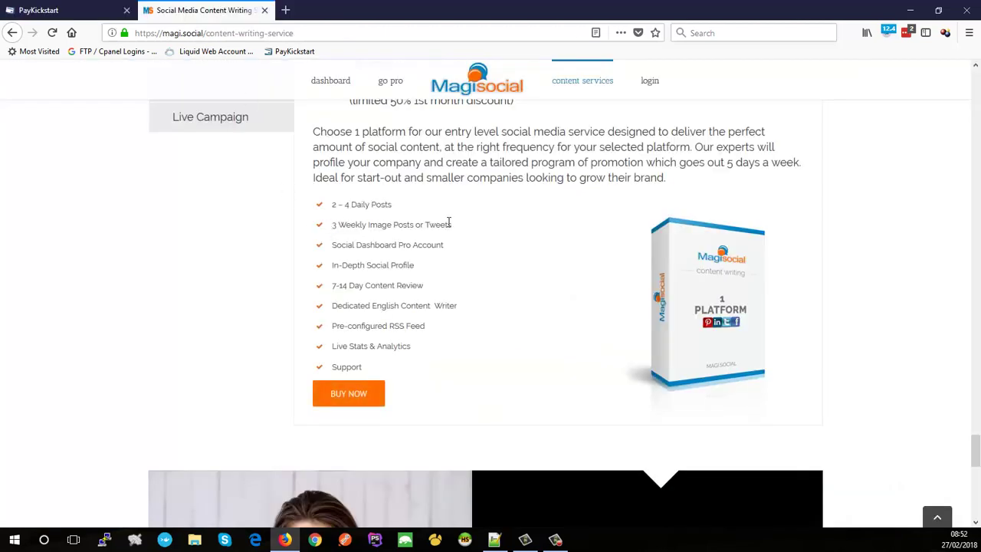
{"action": "scroll", "coordinate": [450, 223], "scroll_direction": "up", "scroll_amount": 2}
{"action": "scroll", "coordinate": [445, 222], "scroll_direction": "down", "scroll_amount": 1}
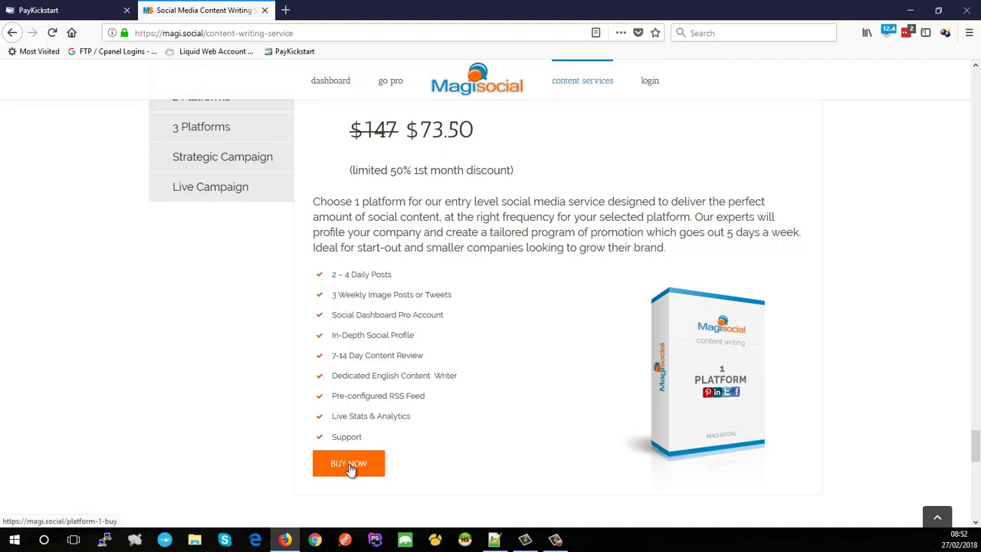
{"action": "scroll", "coordinate": [352, 472], "scroll_direction": "up", "scroll_amount": 1}
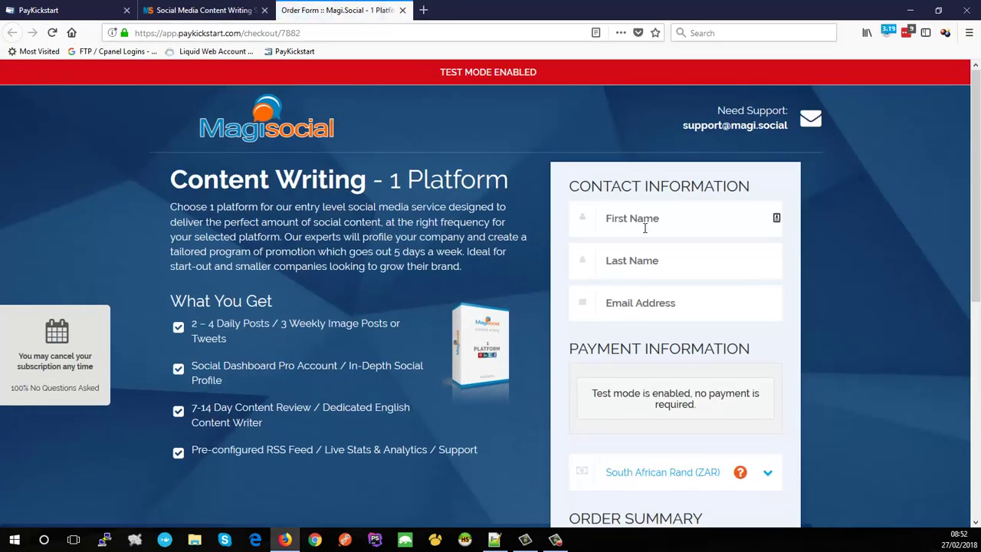
Step: Fill in the contact's first name, last name and e-mail on the 1 Platform order form and submit the test purchase
{"action": "left_click", "coordinate": [646, 228]}
{"action": "key", "text": "Tab"}
{"action": "type", "text": "Test"}
{"action": "key", "text": "Tab"}
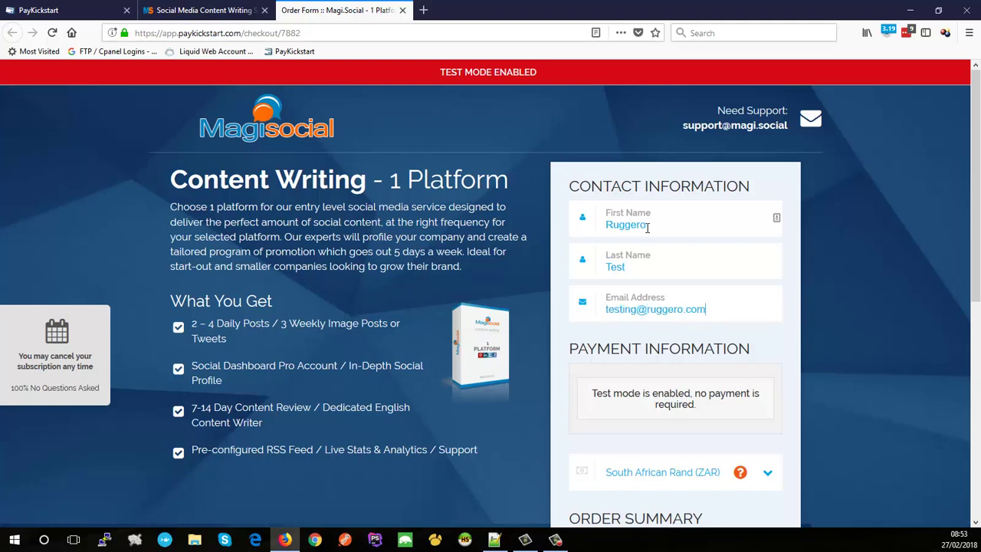
{"action": "scroll", "coordinate": [647, 228], "scroll_direction": "down", "scroll_amount": 2}
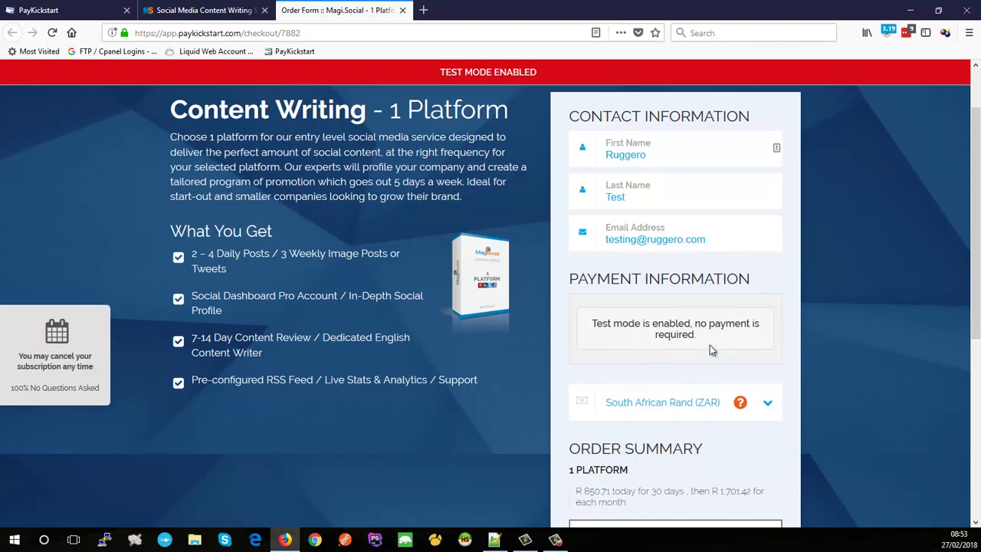
{"action": "scroll", "coordinate": [709, 350], "scroll_direction": "down", "scroll_amount": 5}
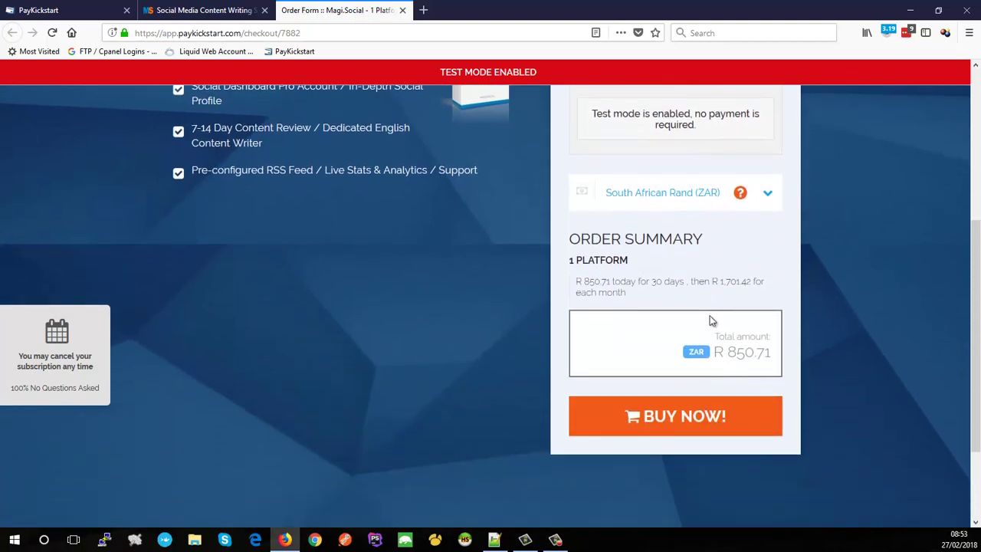
{"action": "scroll", "coordinate": [690, 299], "scroll_direction": "up", "scroll_amount": 2}
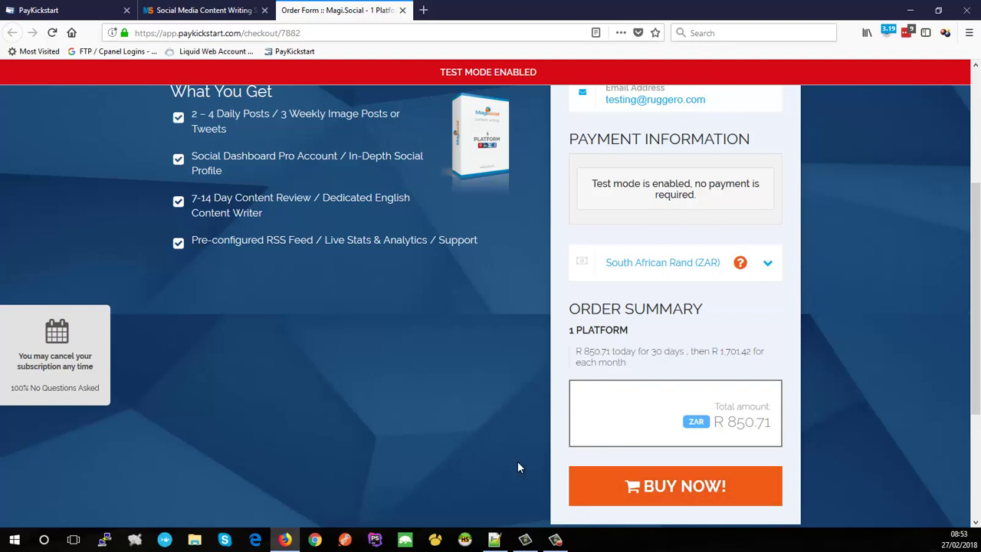
{"action": "left_click", "coordinate": [691, 488]}
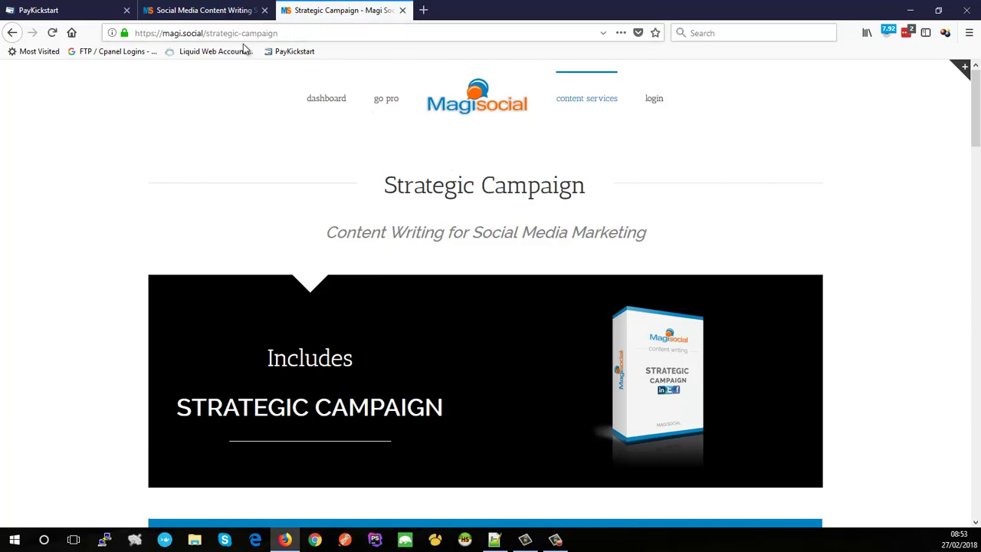
Step: Check the Strategic Campaign step in the funnel diagram and open its order form from the Strategic Campaign upsell page
{"action": "left_click", "coordinate": [73, 15]}
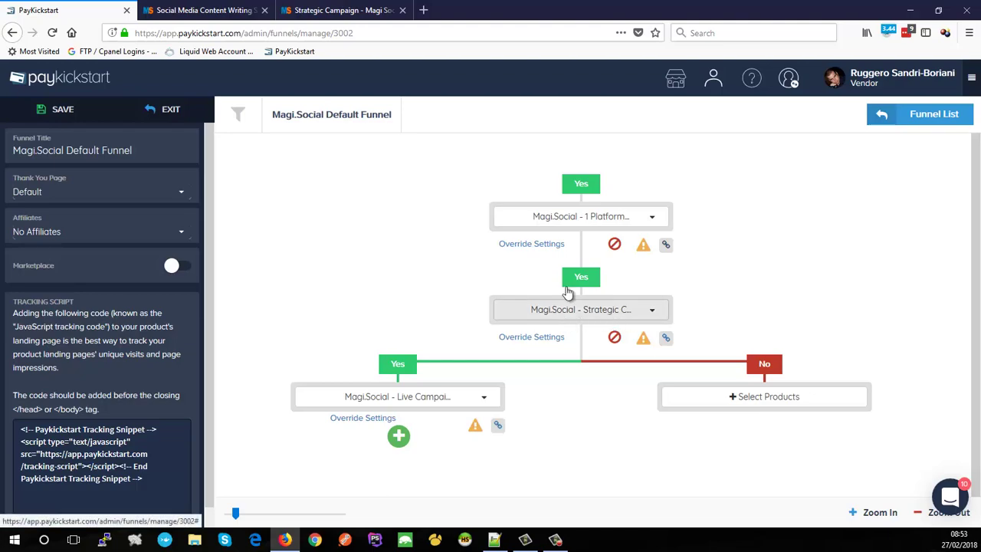
{"action": "left_click", "coordinate": [334, 11]}
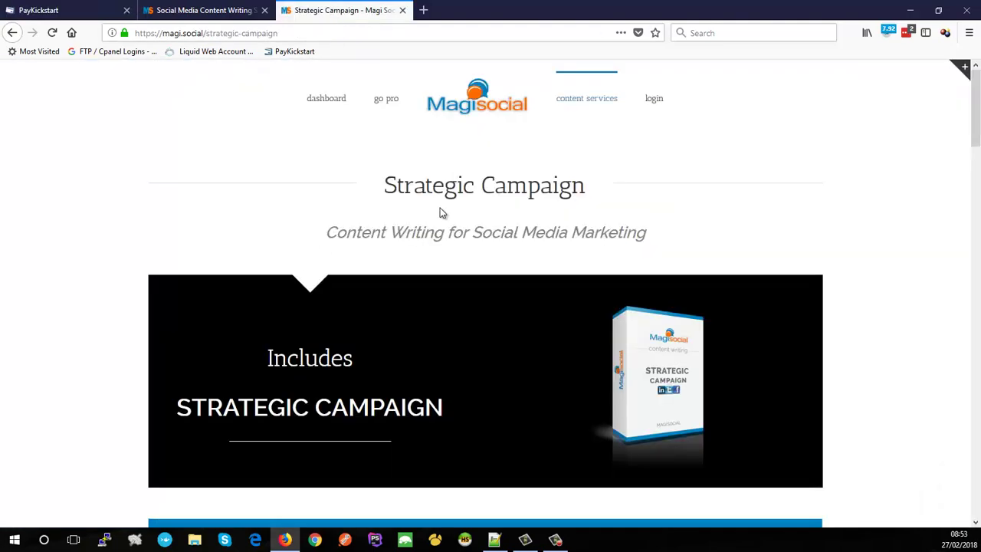
{"action": "scroll", "coordinate": [449, 224], "scroll_direction": "down", "scroll_amount": 15}
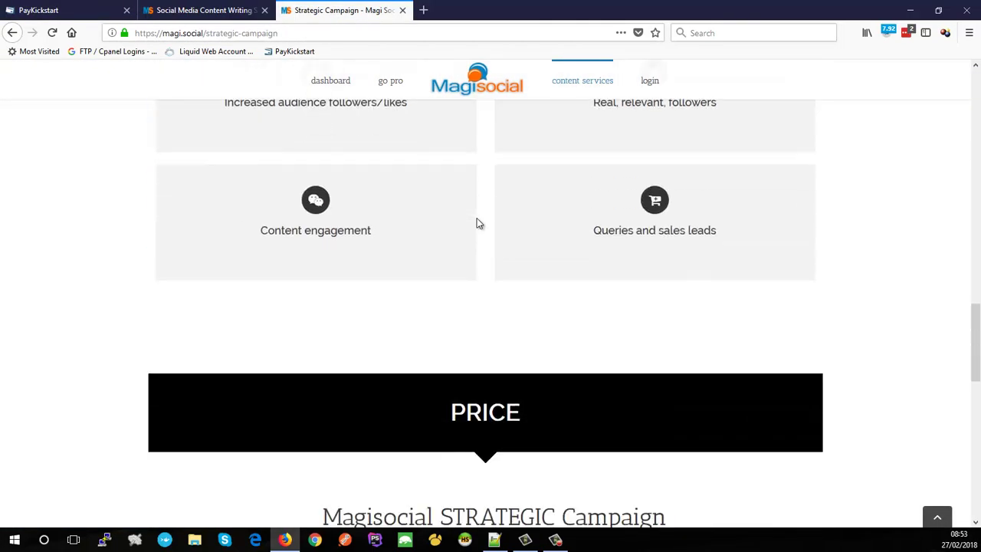
{"action": "scroll", "coordinate": [476, 222], "scroll_direction": "down", "scroll_amount": 10}
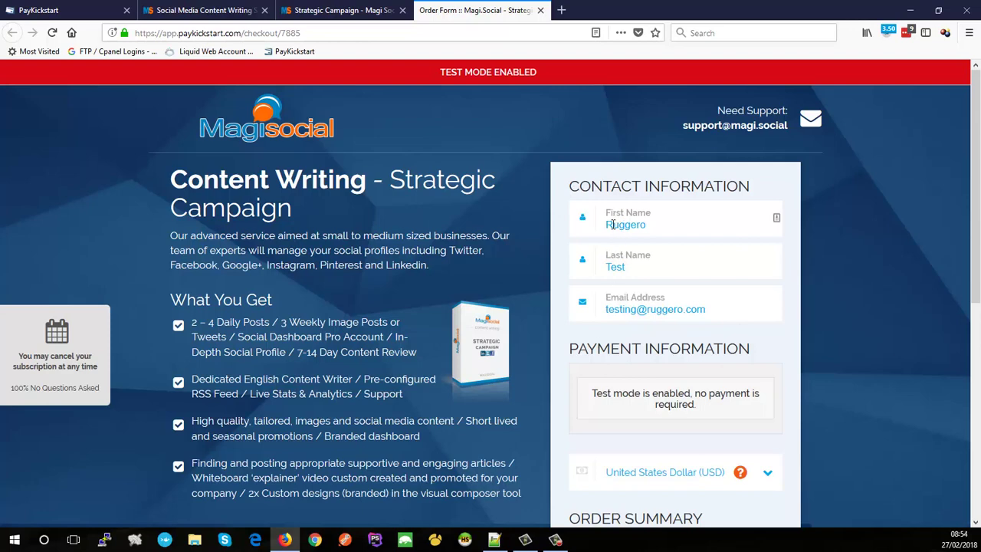
Step: Review the prefilled Strategic Campaign order form and submit the test purchase
{"action": "scroll", "coordinate": [795, 358], "scroll_direction": "down", "scroll_amount": 2}
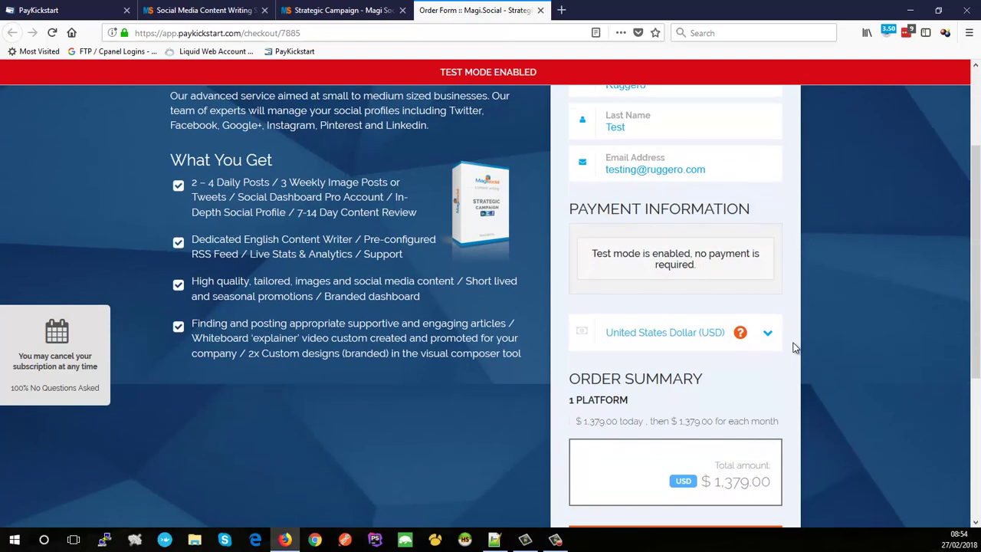
{"action": "scroll", "coordinate": [720, 341], "scroll_direction": "down", "scroll_amount": 2}
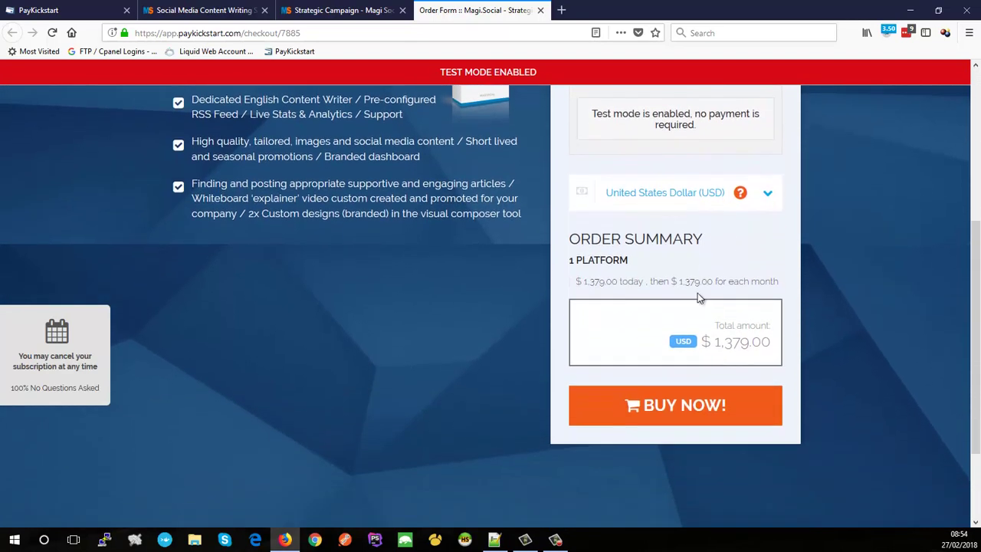
{"action": "scroll", "coordinate": [692, 260], "scroll_direction": "up", "scroll_amount": 2}
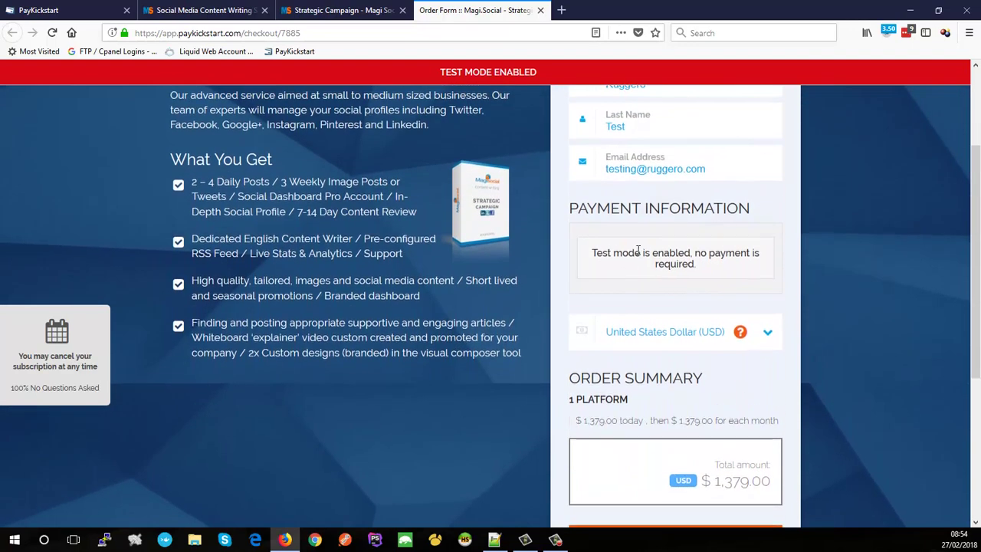
{"action": "scroll", "coordinate": [652, 257], "scroll_direction": "down", "scroll_amount": 3}
{"action": "left_click", "coordinate": [678, 342]}
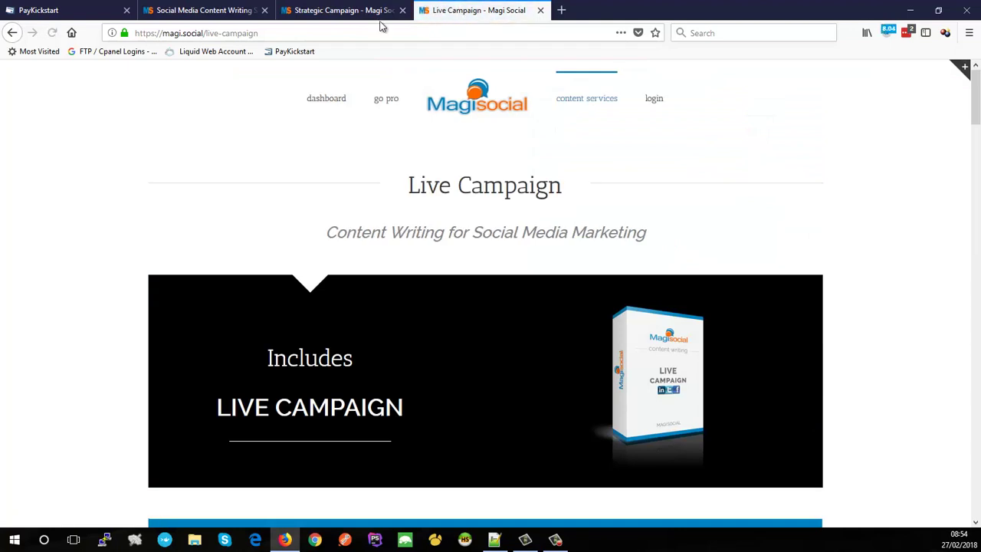
Step: Check the Live Campaign step in the funnel diagram and open its order form from the Live Campaign upsell page
{"action": "left_click", "coordinate": [51, 13]}
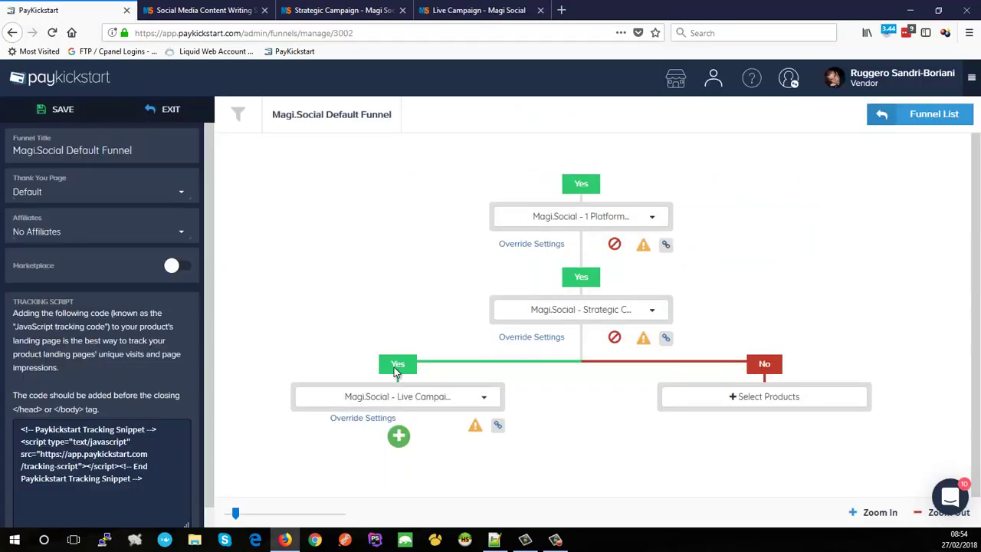
{"action": "left_click", "coordinate": [464, 10]}
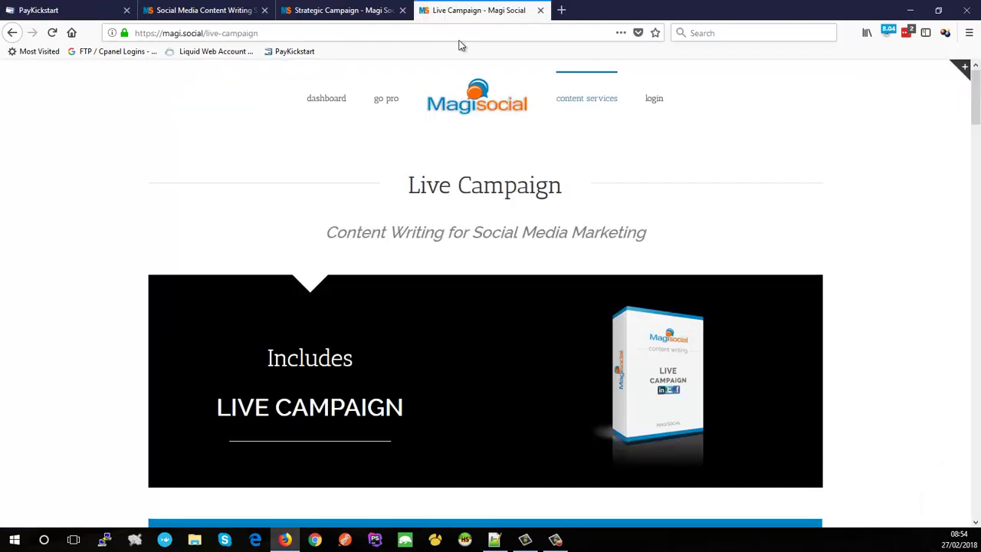
{"action": "scroll", "coordinate": [462, 207], "scroll_direction": "down", "scroll_amount": 12}
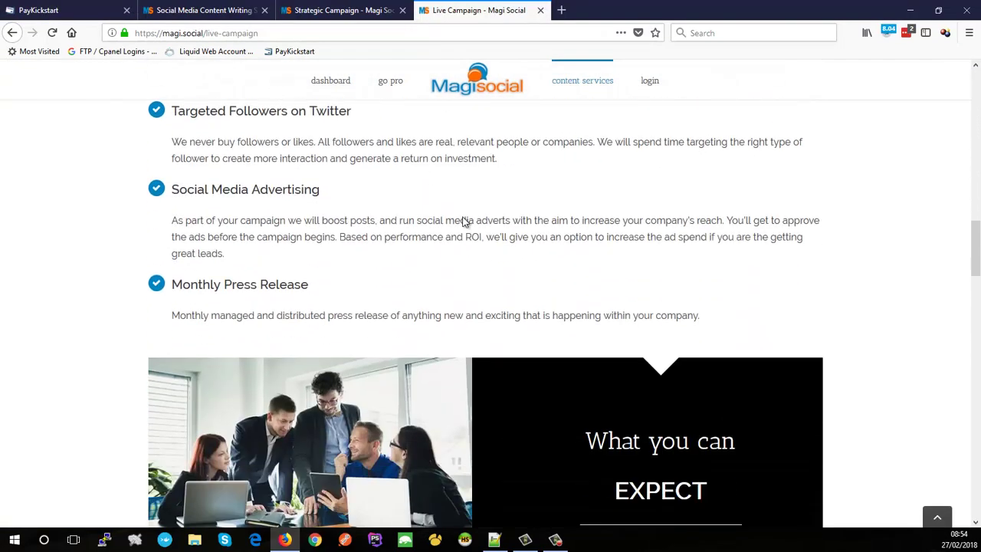
{"action": "scroll", "coordinate": [479, 254], "scroll_direction": "down", "scroll_amount": 20}
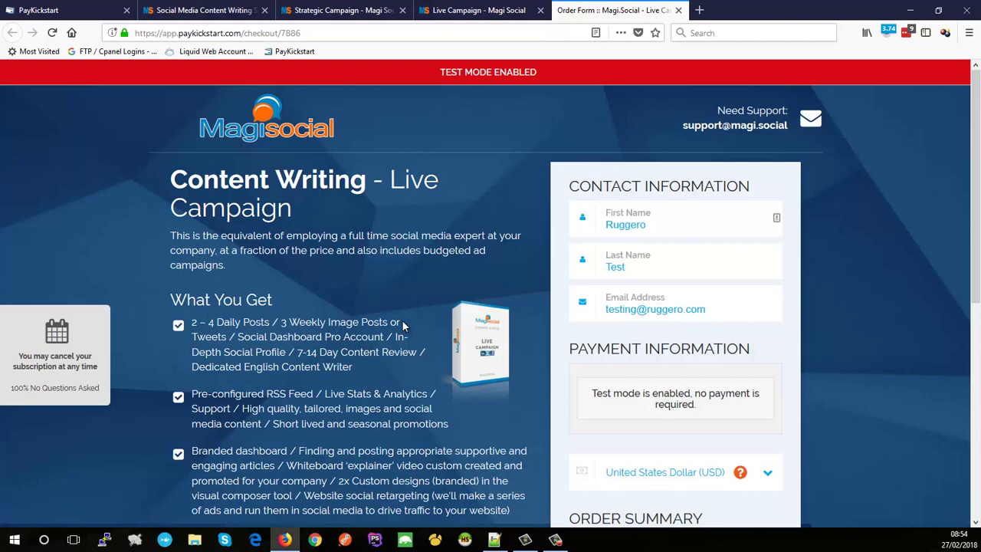
Step: Review the prefilled Live Campaign order form and submit the test purchase
{"action": "scroll", "coordinate": [403, 327], "scroll_direction": "down", "scroll_amount": 2}
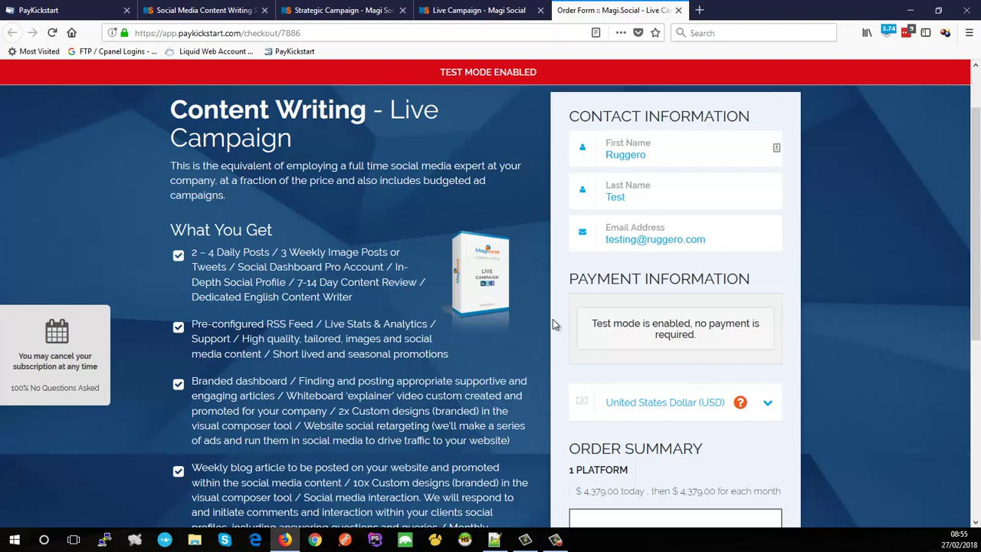
{"action": "scroll", "coordinate": [556, 324], "scroll_direction": "down", "scroll_amount": 3}
{"action": "left_click", "coordinate": [652, 483]}
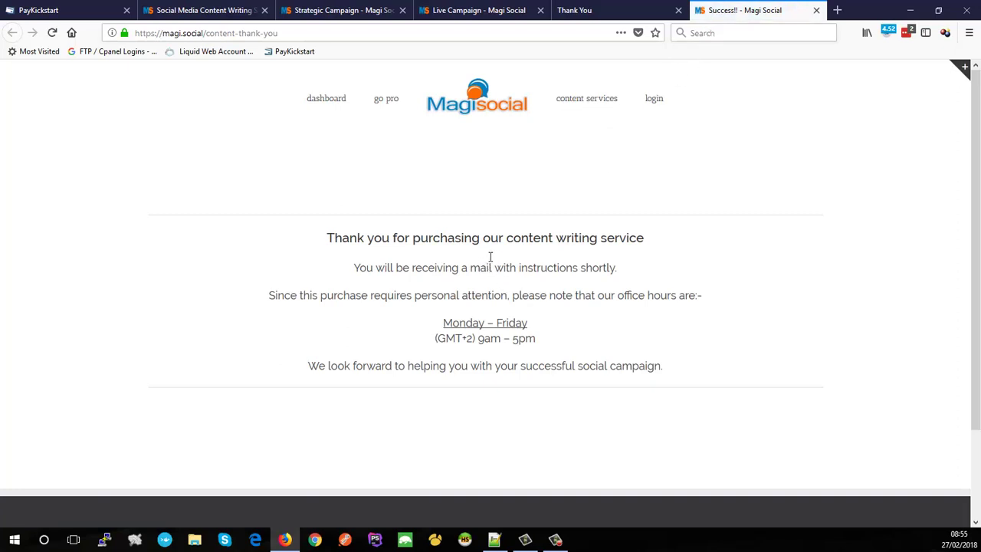
Step: Return to the Magi.Social Default Funnel builder and exit it without saving
{"action": "left_click", "coordinate": [38, 10]}
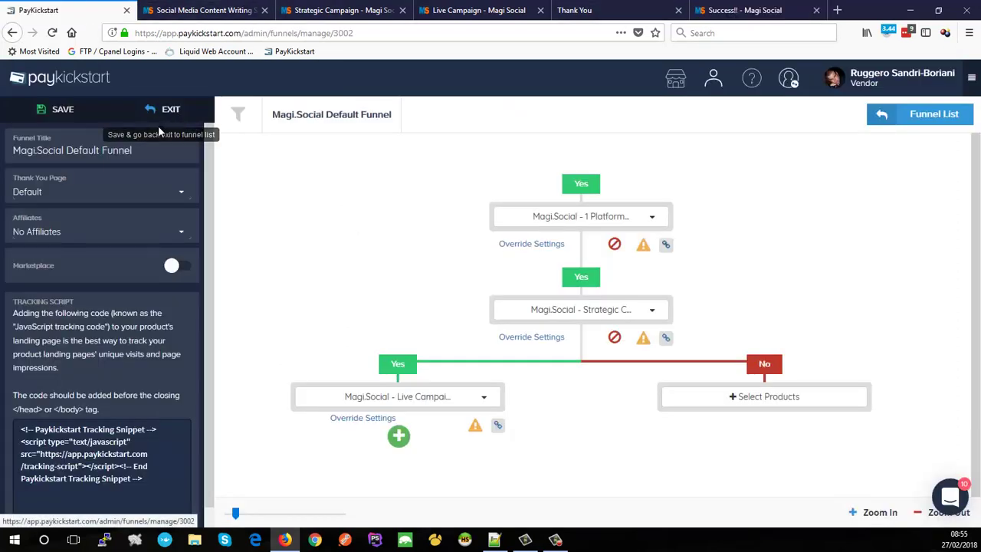
{"action": "left_click", "coordinate": [163, 113]}
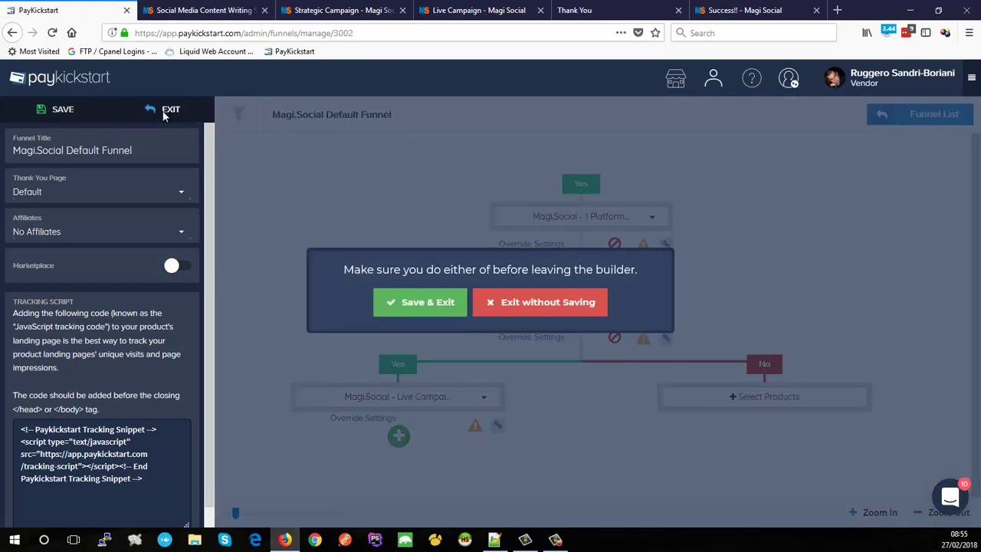
{"action": "left_click", "coordinate": [504, 313]}
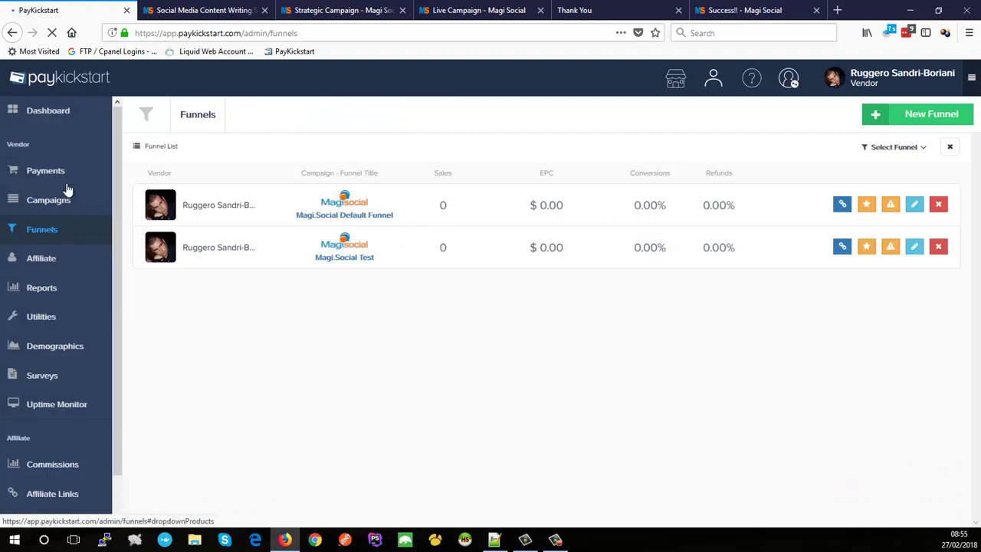
Step: Open the payment transactions and review the test purchases recorded there
{"action": "left_click", "coordinate": [48, 171]}
{"action": "left_click", "coordinate": [68, 146]}
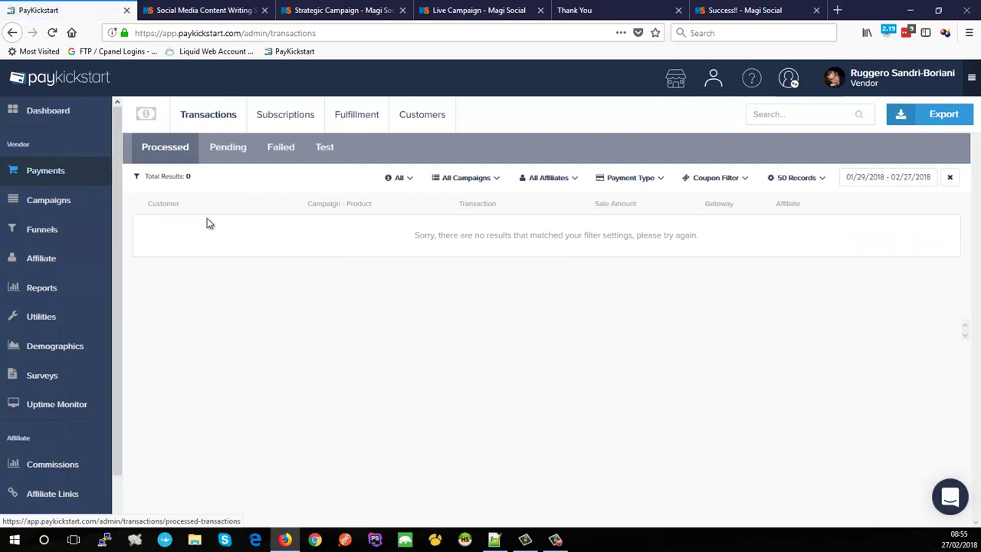
{"action": "left_click", "coordinate": [325, 148]}
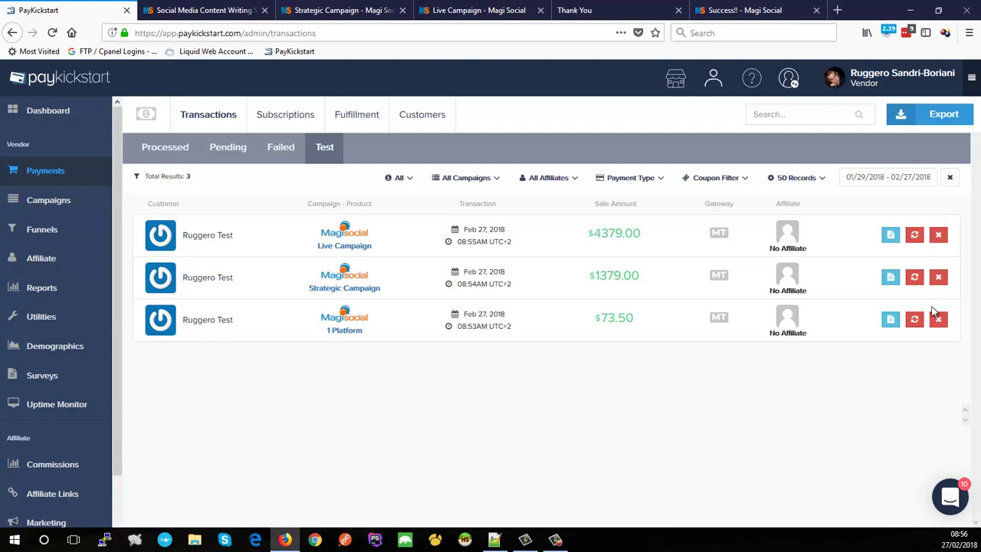
Step: Delete the 1 Platform, Strategic Campaign and Live Campaign test transactions, and check the subscriptions list for leftover entries
{"action": "left_click", "coordinate": [938, 319]}
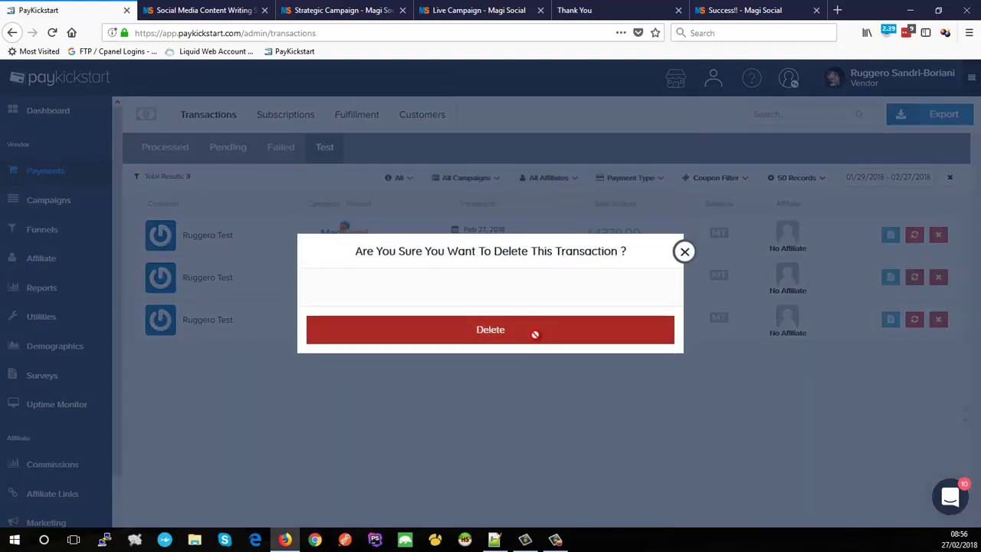
{"action": "left_click", "coordinate": [534, 334]}
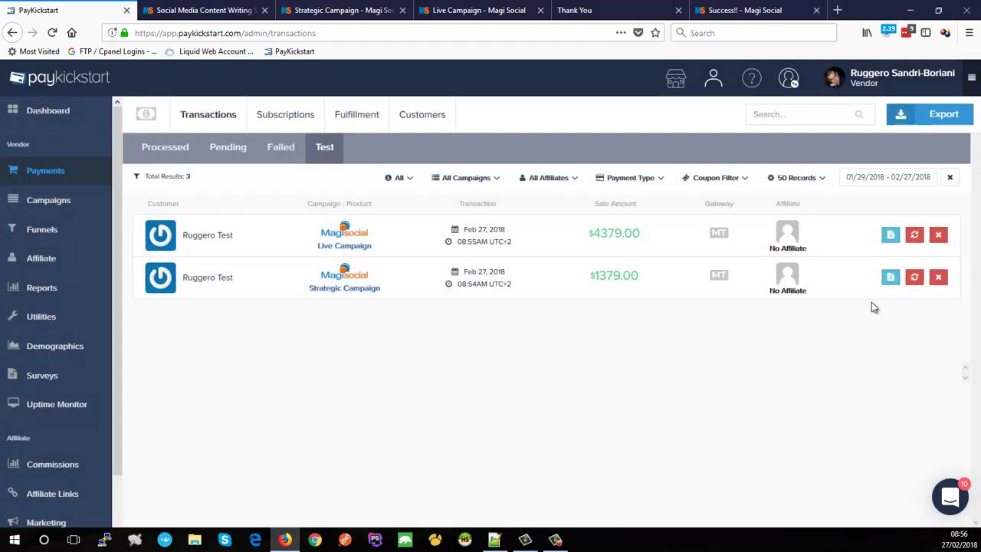
{"action": "left_click", "coordinate": [938, 276]}
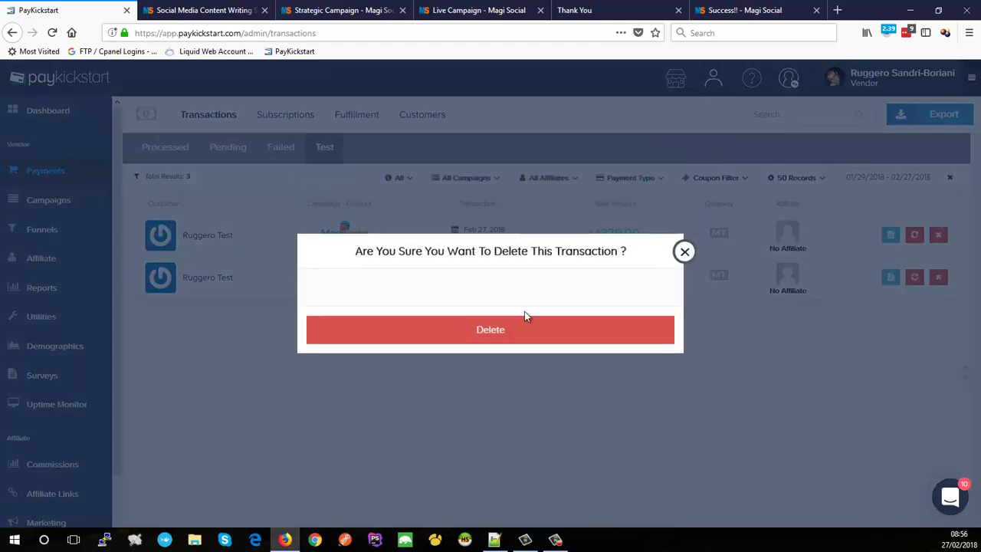
{"action": "left_click", "coordinate": [508, 328]}
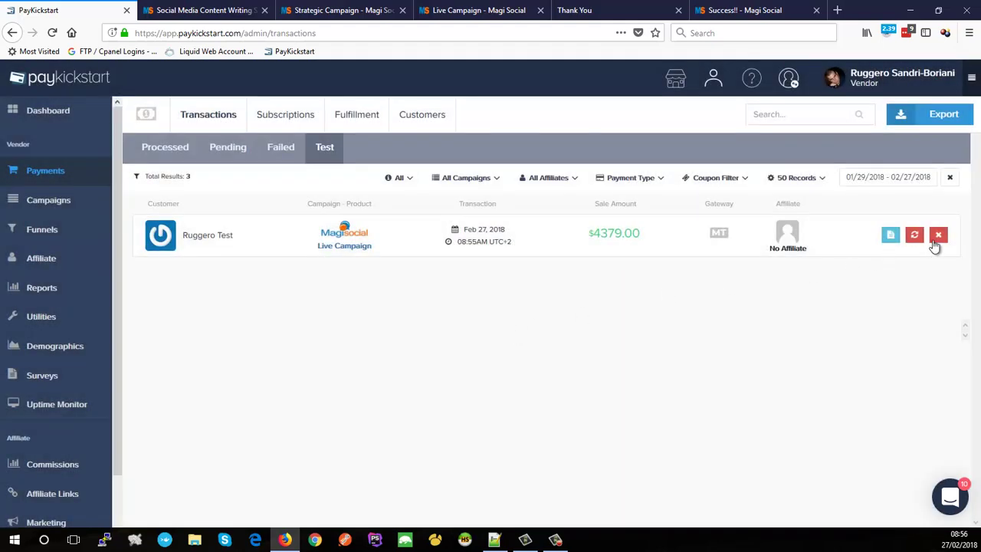
{"action": "left_click", "coordinate": [939, 235]}
{"action": "left_click", "coordinate": [495, 330]}
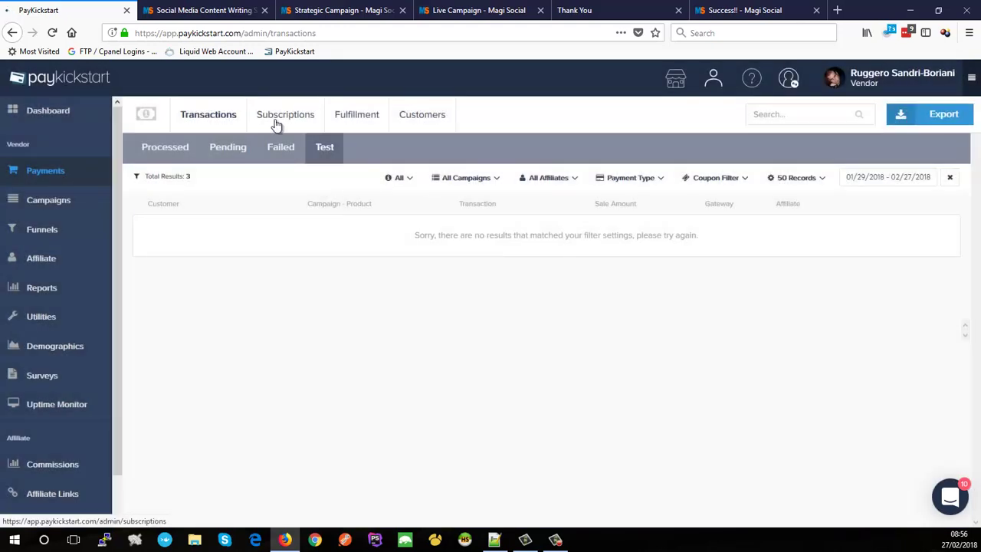
{"action": "left_click", "coordinate": [276, 122]}
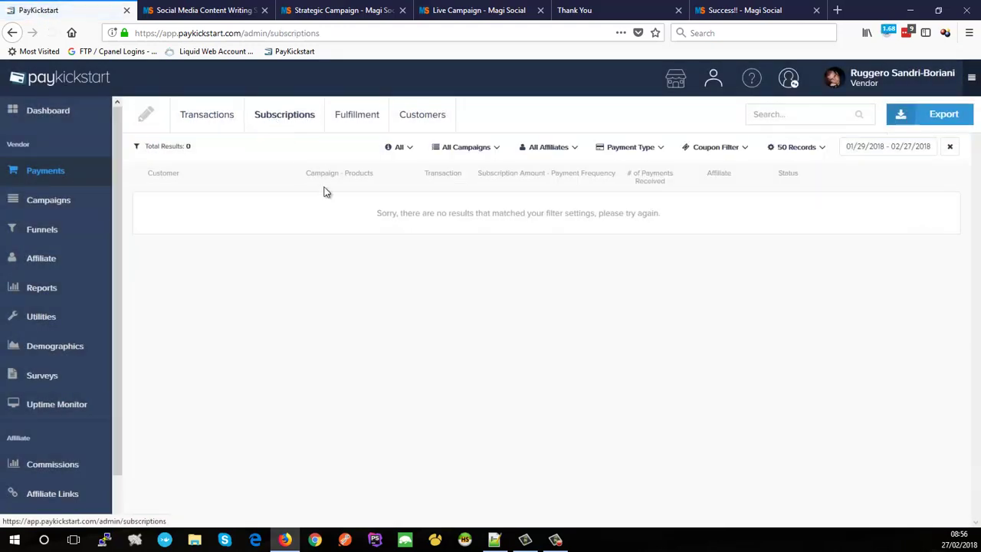